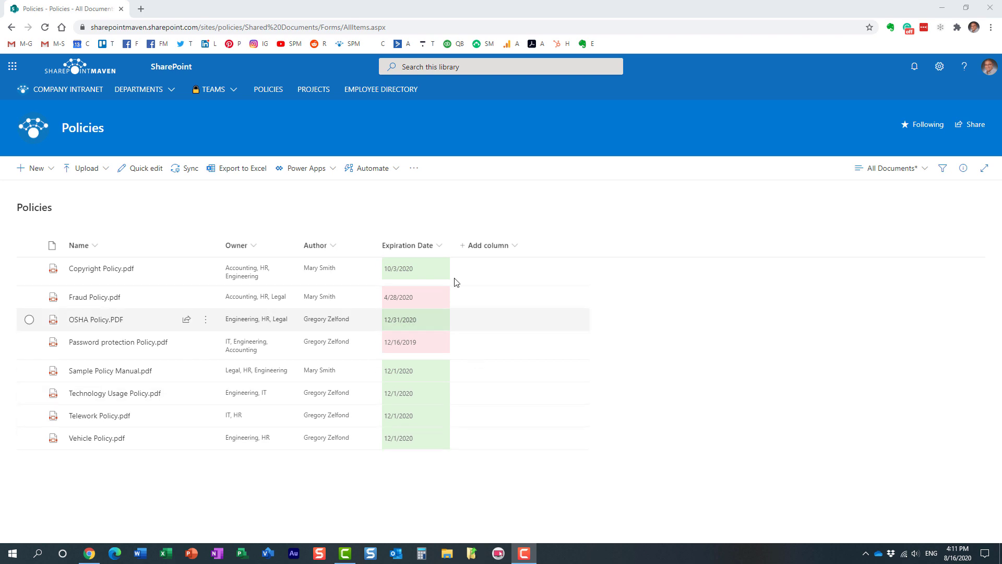
Start a new Date and time column named Renewal Date in the Policies library
left_click(508, 248)
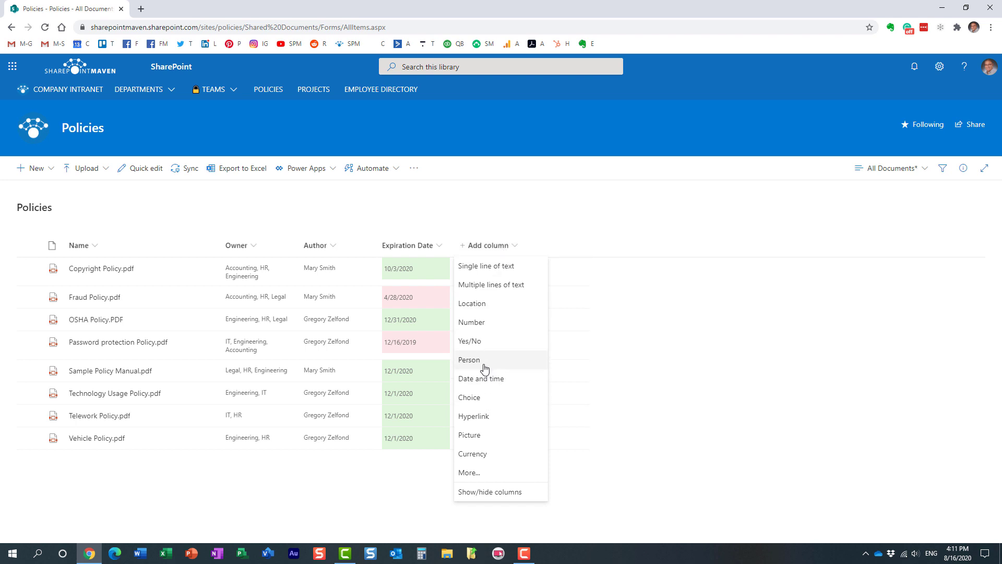
left_click(493, 380)
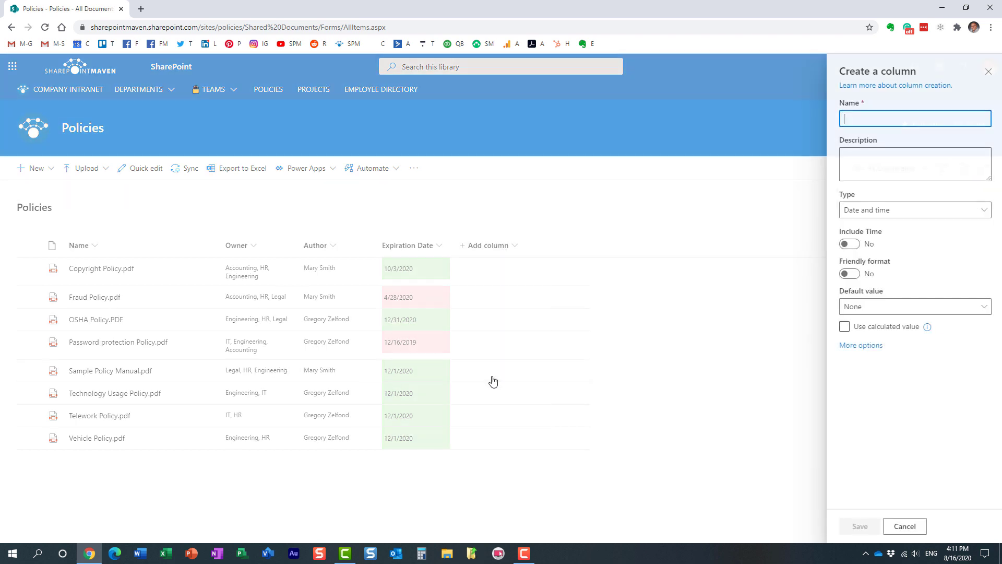
type("Re")
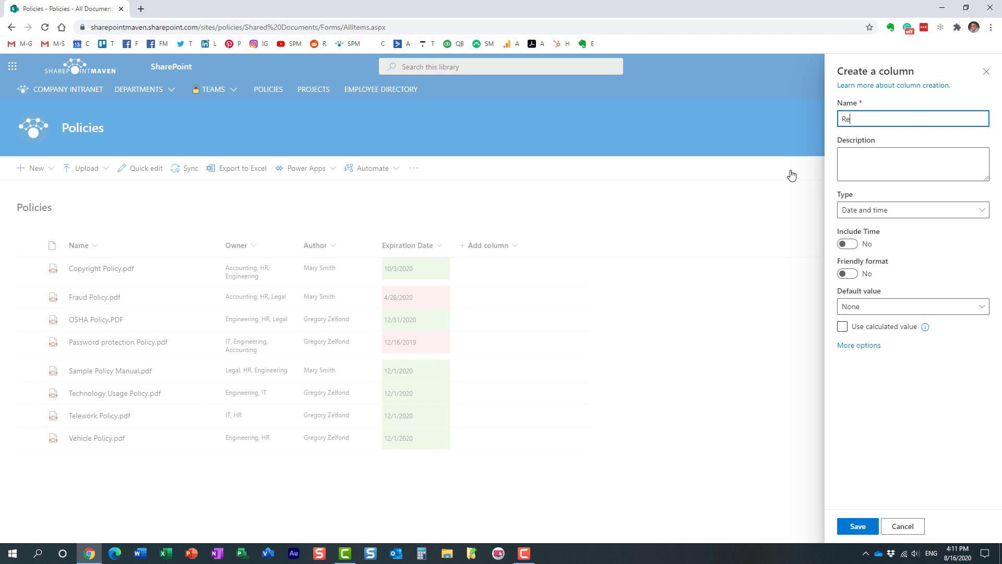
type("newal Date")
Give the column the validation formula =[Renewal Date] > Today() with the user message "Date must be in future", and save the column
left_click(871, 347)
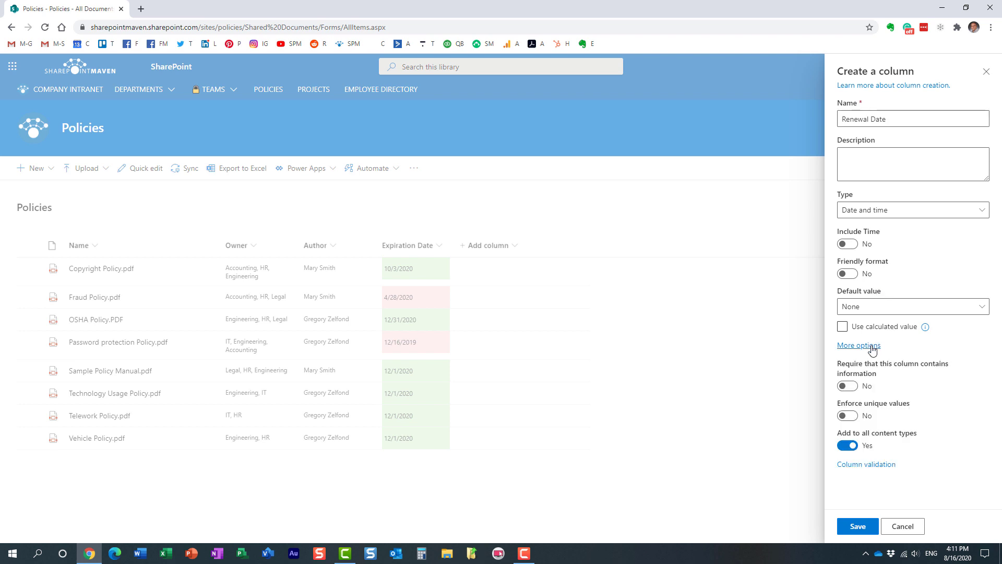
left_click(879, 465)
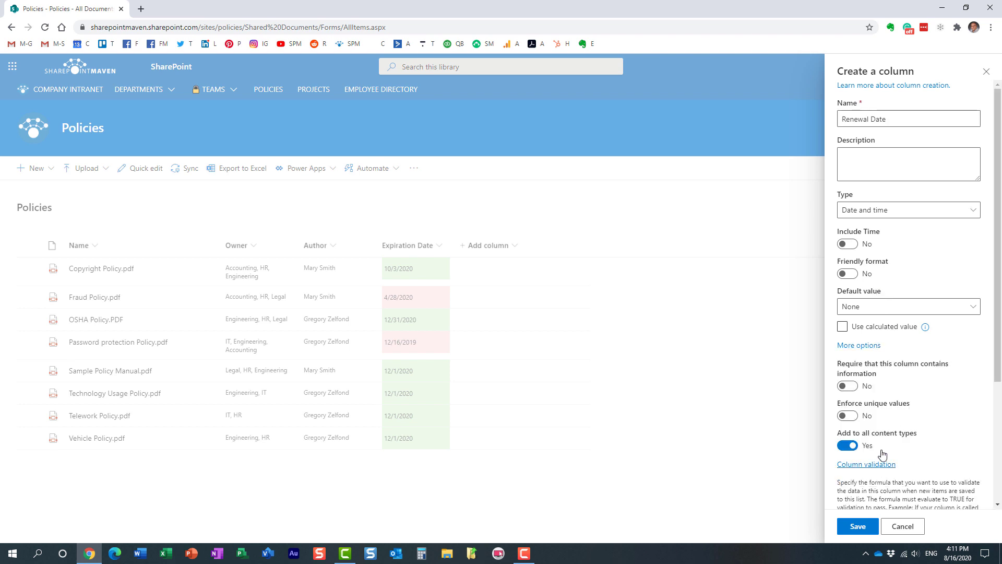
scroll(884, 459, "down", 3)
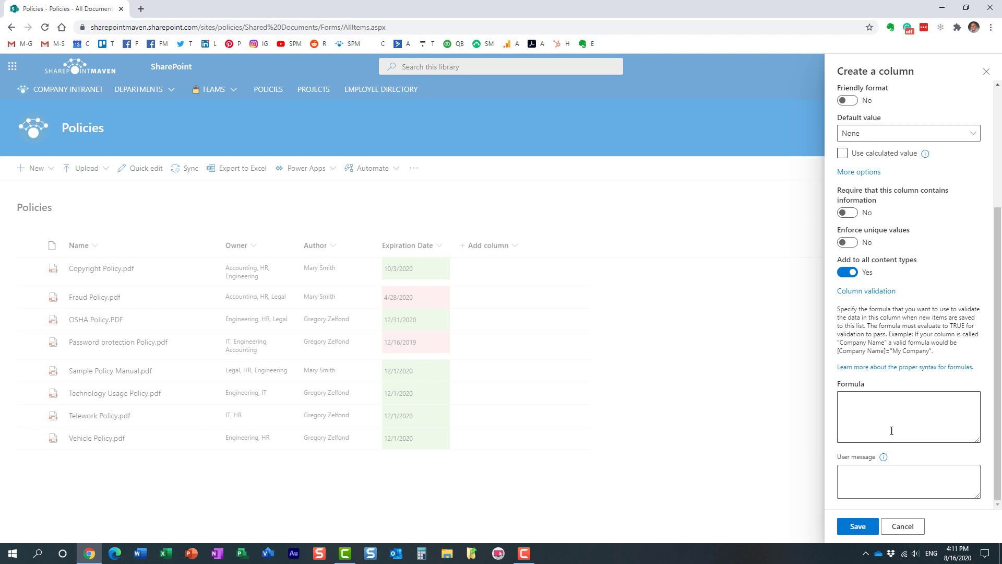
left_click(853, 404)
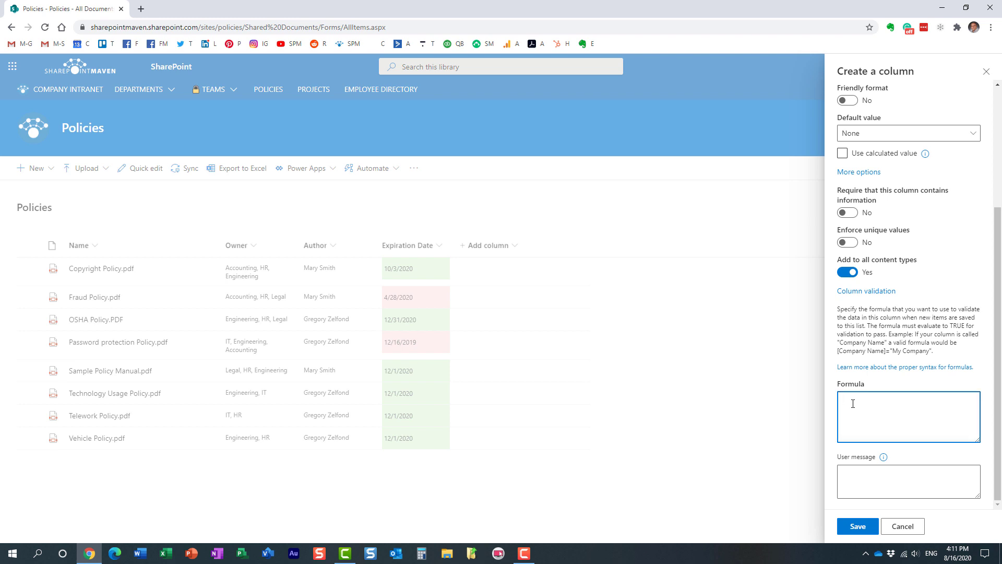
type("=[Renewal Date] > Today()")
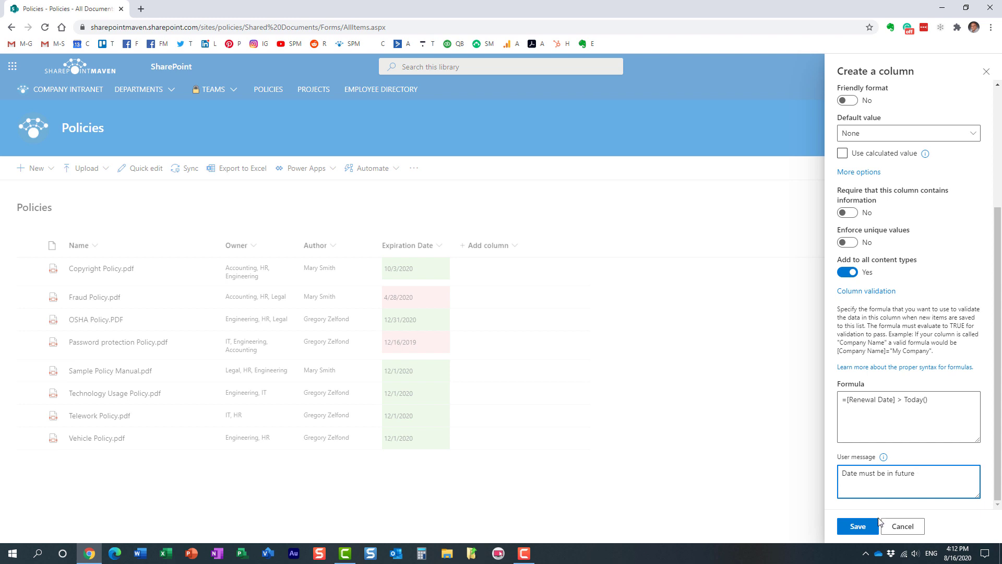
left_click(857, 526)
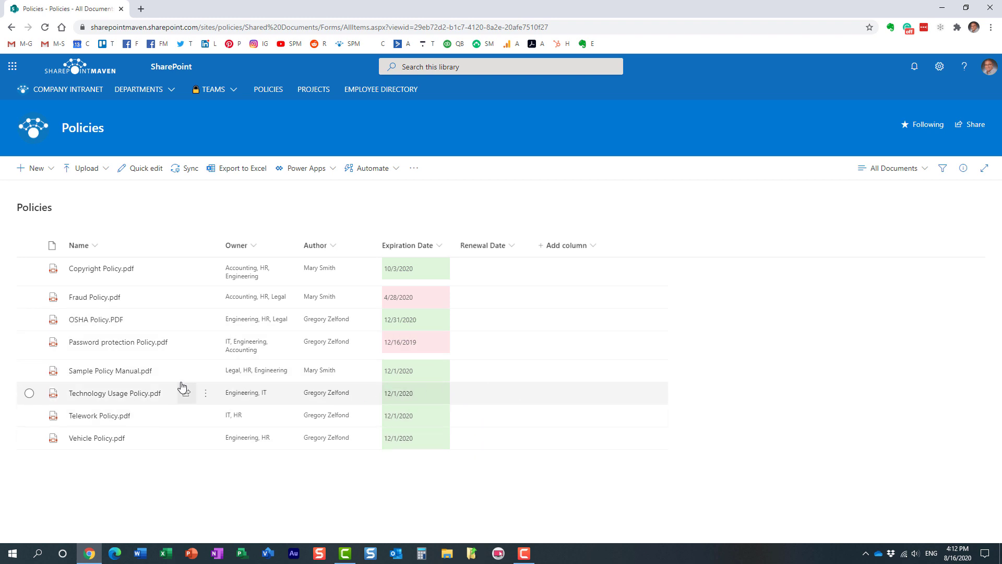
Set the Renewal Date of Sample Policy Manual.pdf to 8/19/2020 in its properties
left_click(30, 371)
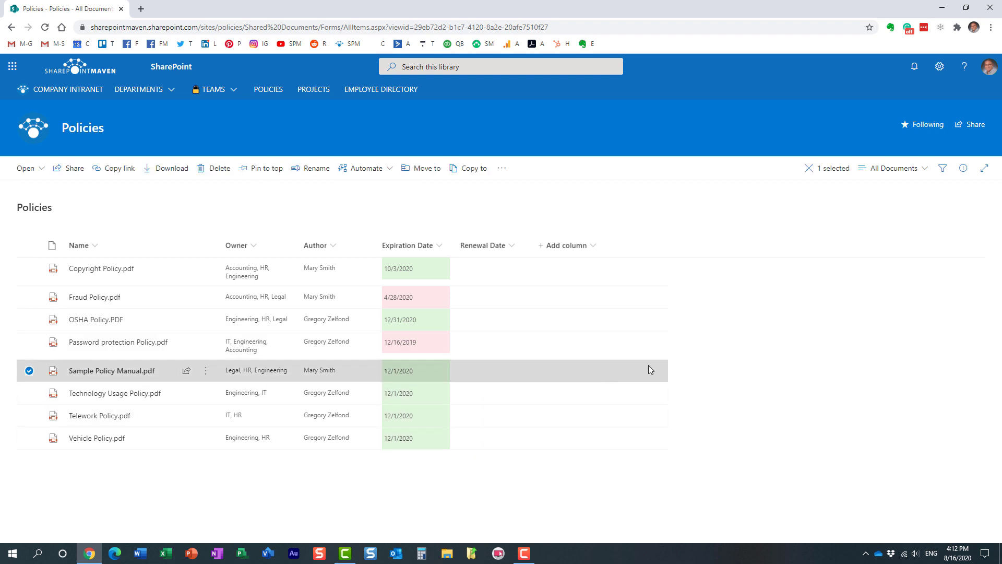
left_click(964, 168)
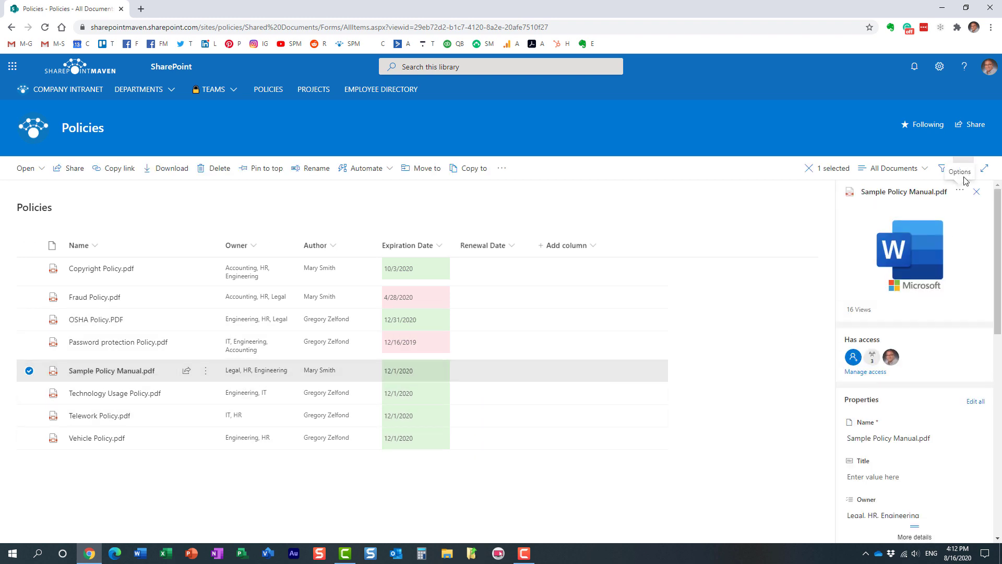
scroll(912, 401, "down", 3)
scroll(912, 401, "down", 2)
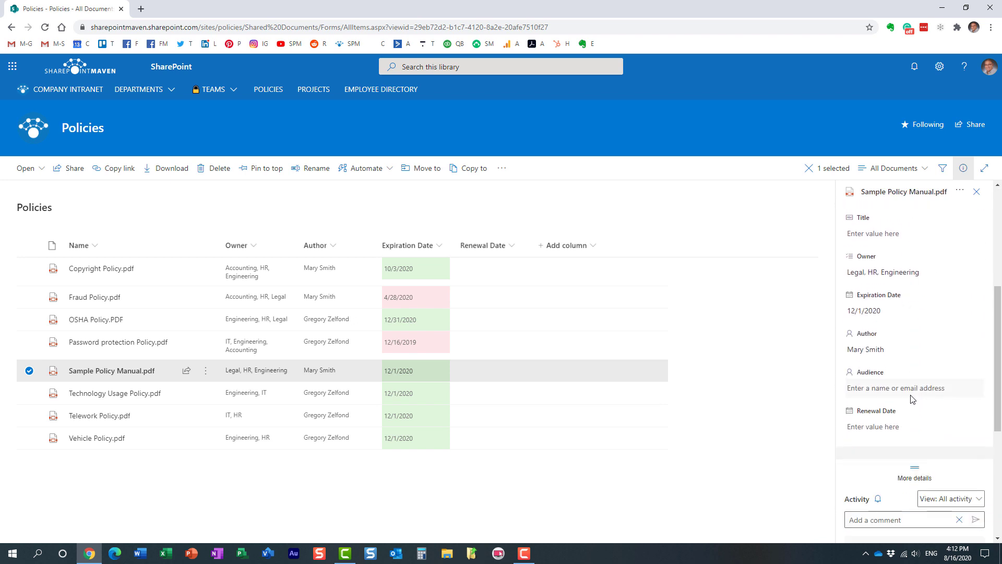
left_click(880, 427)
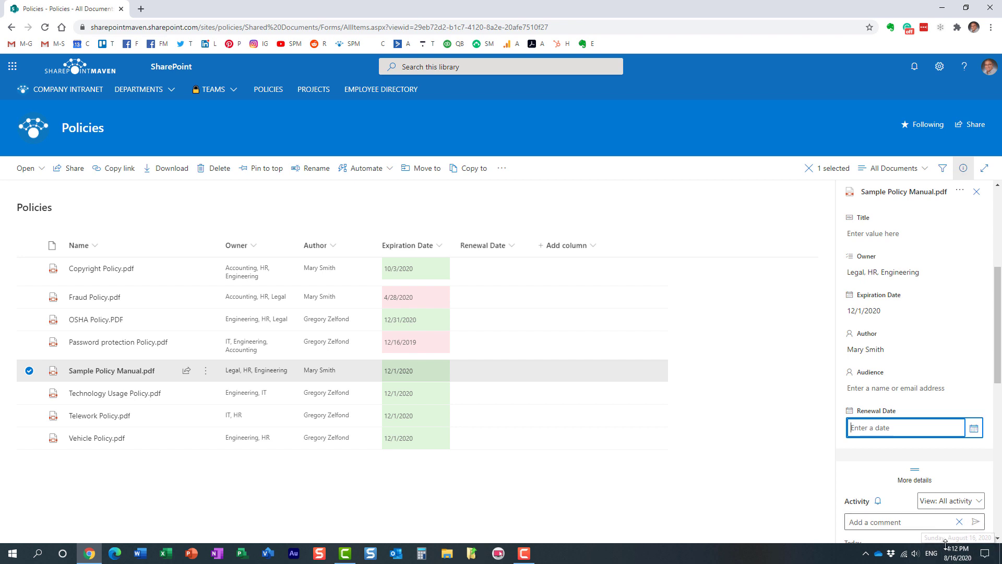
left_click(974, 428)
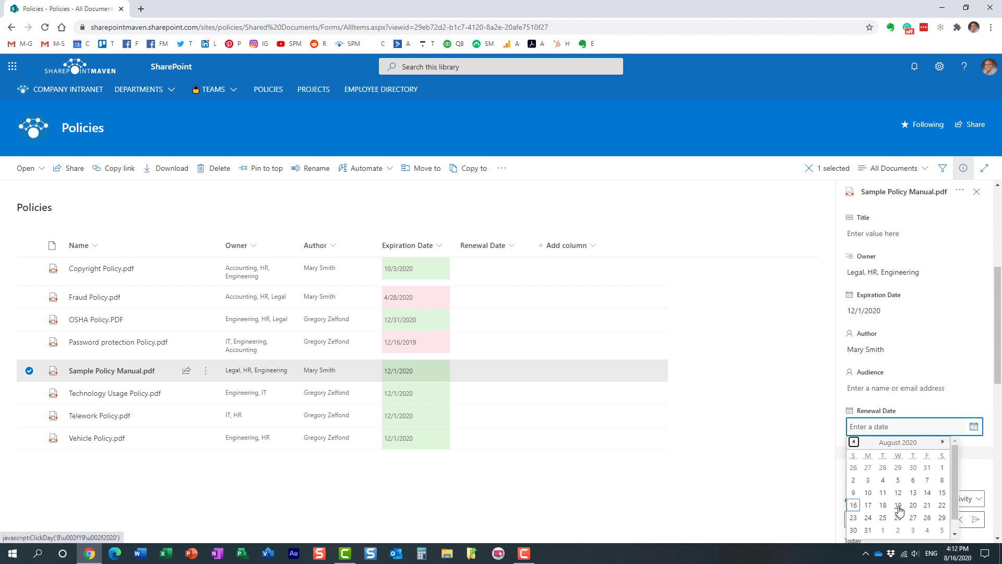
left_click(898, 506)
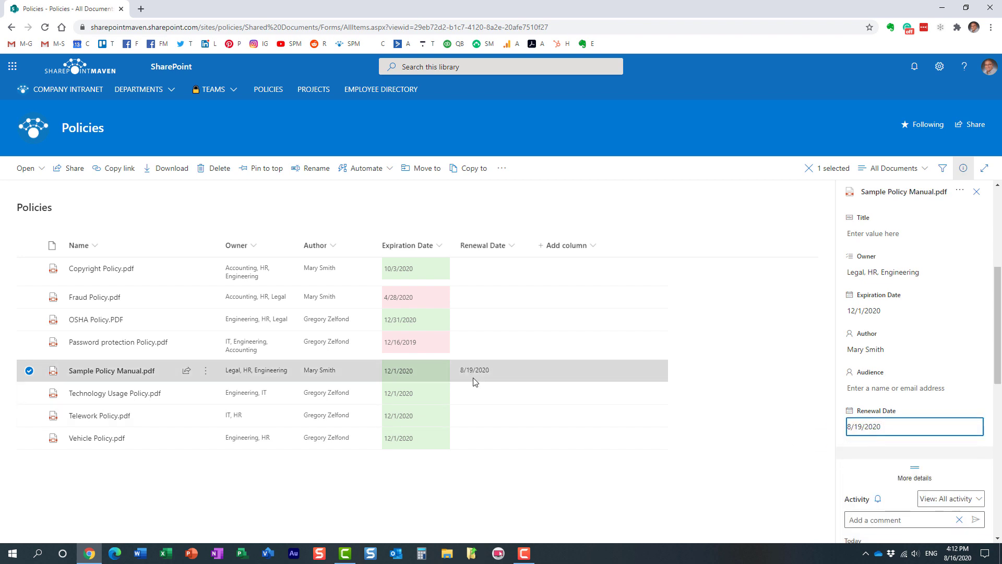
Try to set the Renewal Date of Technology Usage Policy.pdf to 8/3/2020, then close its details and deselect the file
left_click(491, 393)
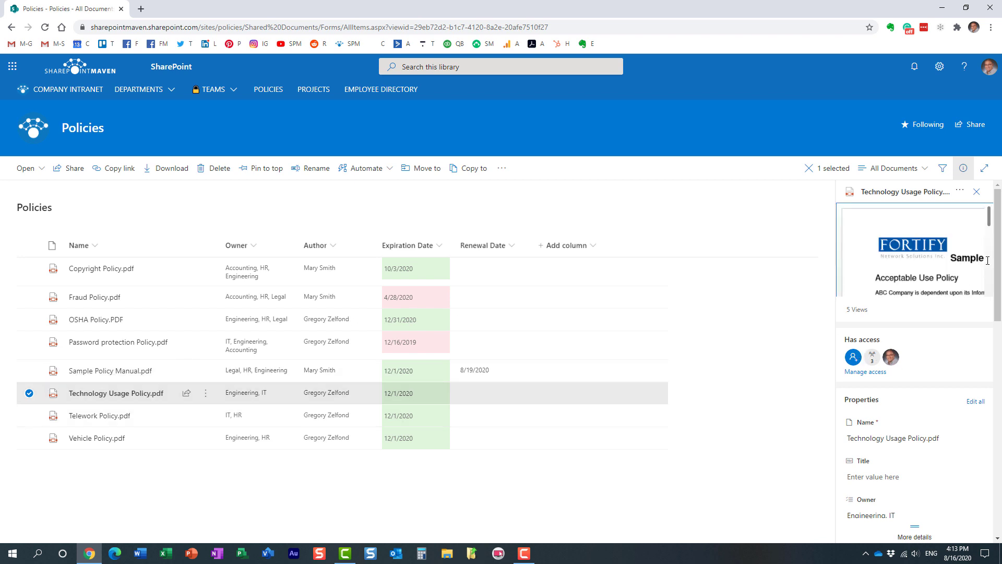
scroll(906, 458, "down", 2)
scroll(906, 458, "down", 3)
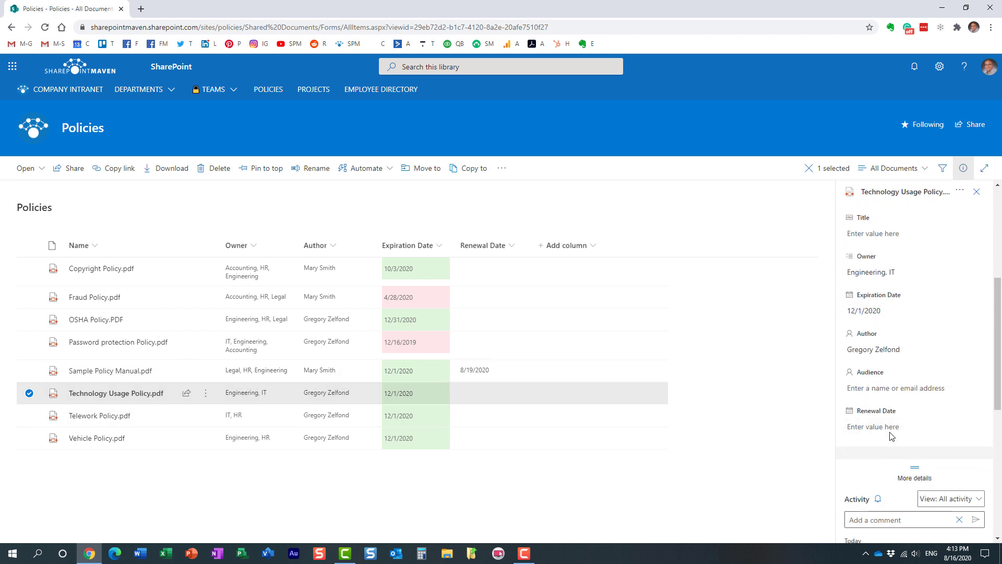
left_click(884, 427)
left_click(975, 428)
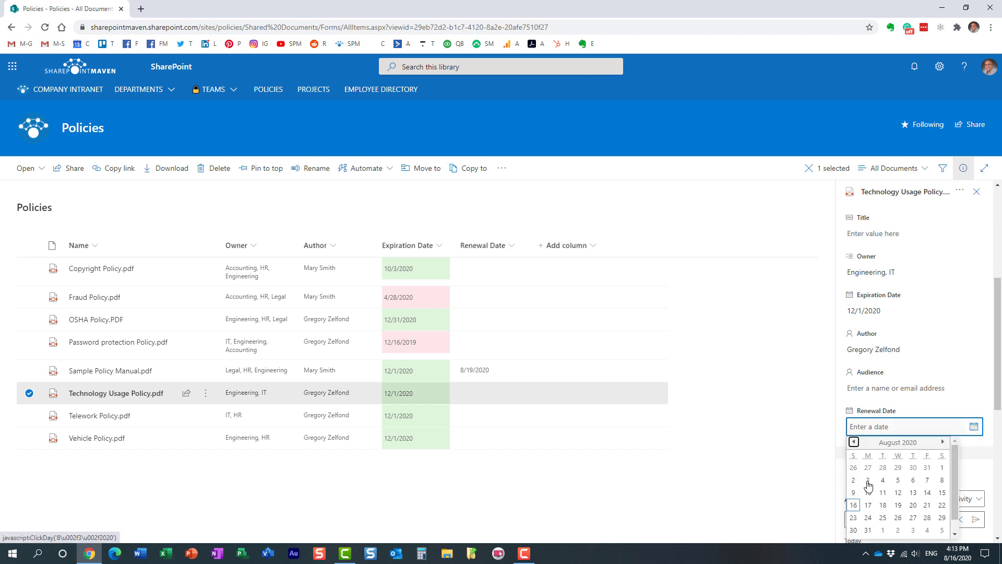
left_click(868, 481)
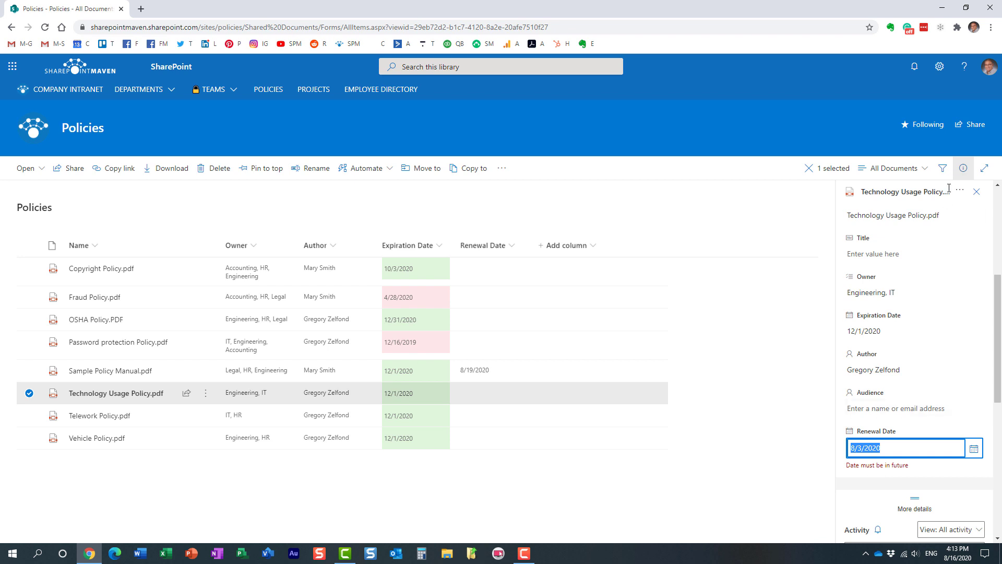
left_click(964, 168)
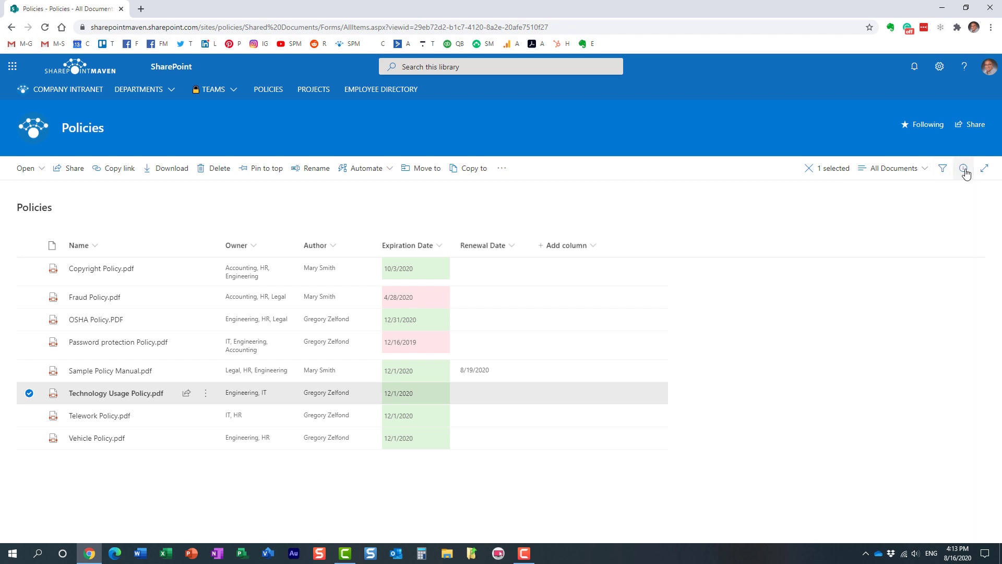
left_click(29, 394)
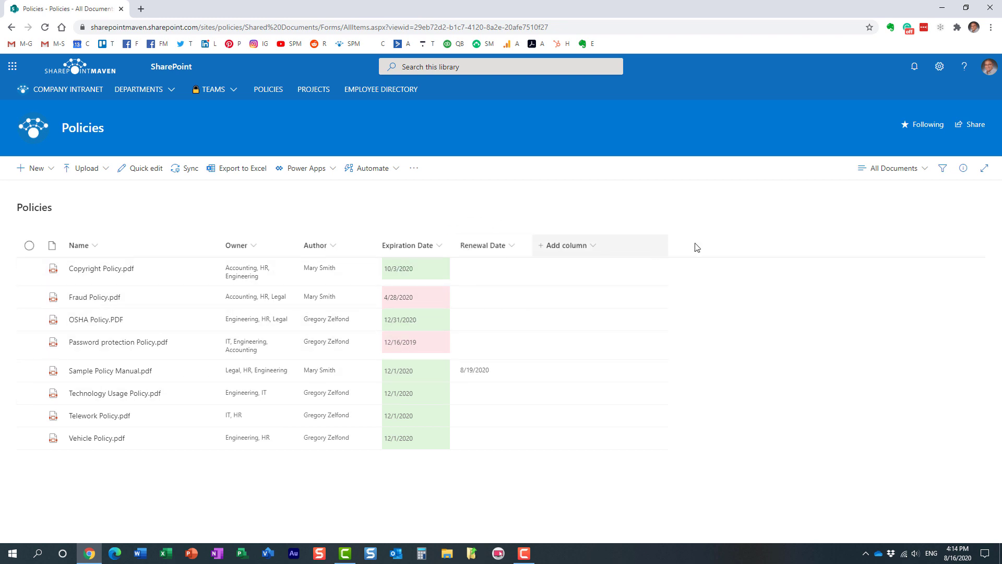
Set the library's validation formula to [Renewal Date]<[Expiration Date] in its validation settings, save it and return to the Policies library
left_click(939, 69)
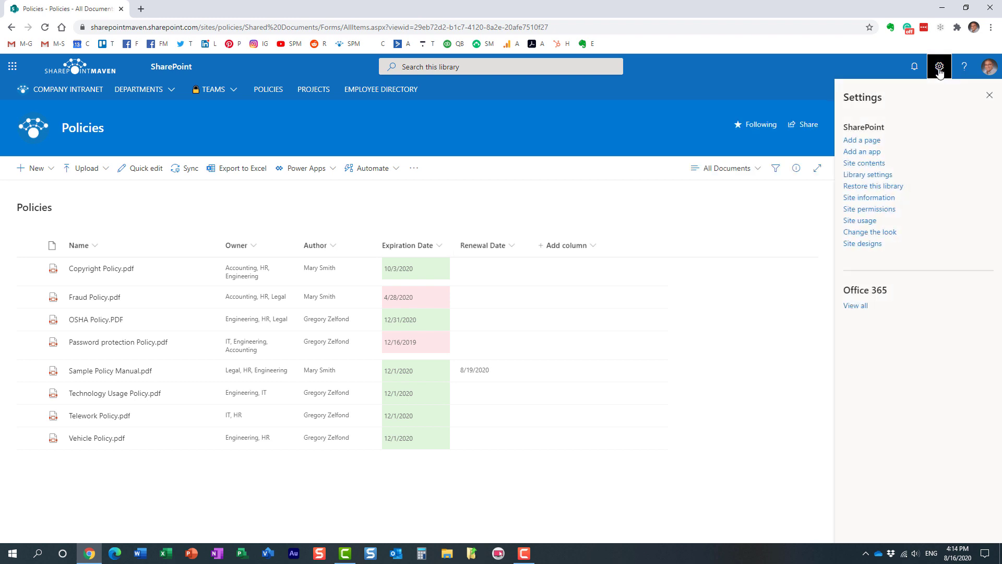
left_click(990, 95)
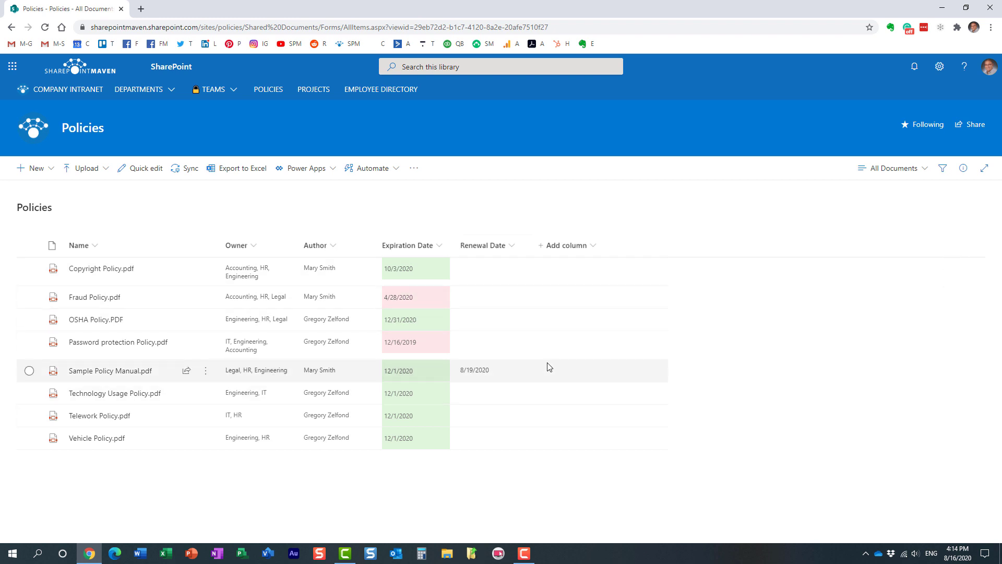
left_click(939, 66)
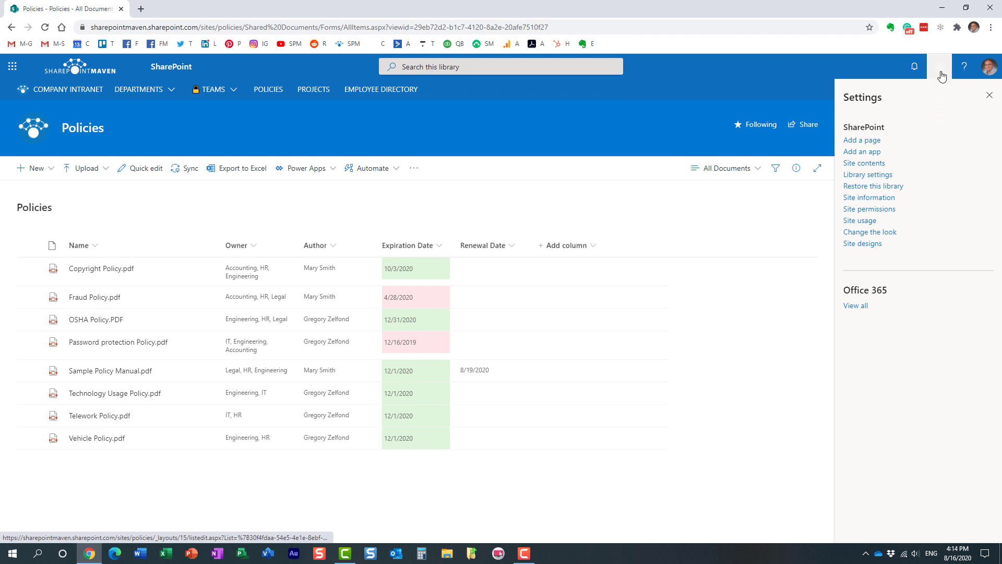
left_click(867, 174)
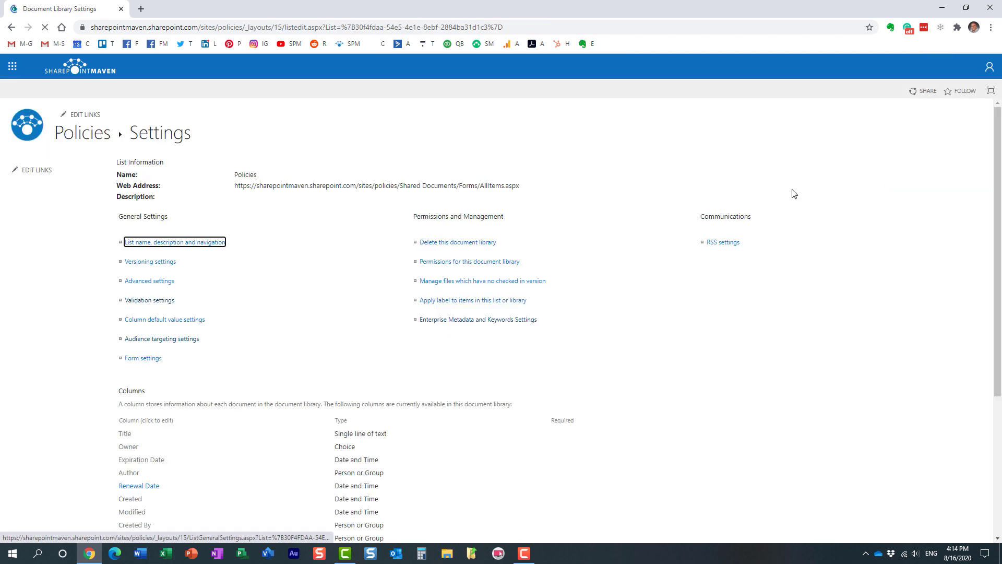
left_click(151, 302)
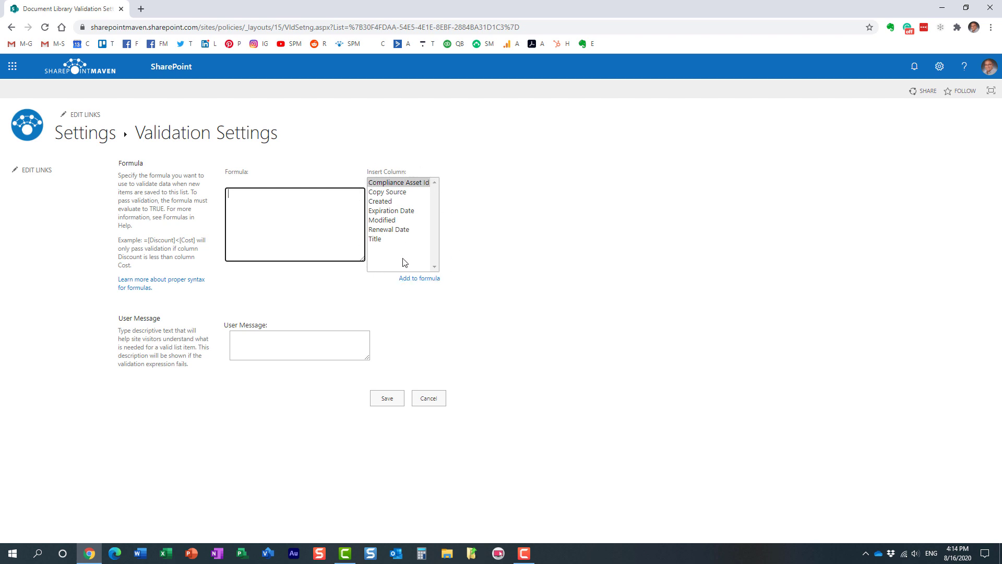
double_click(389, 230)
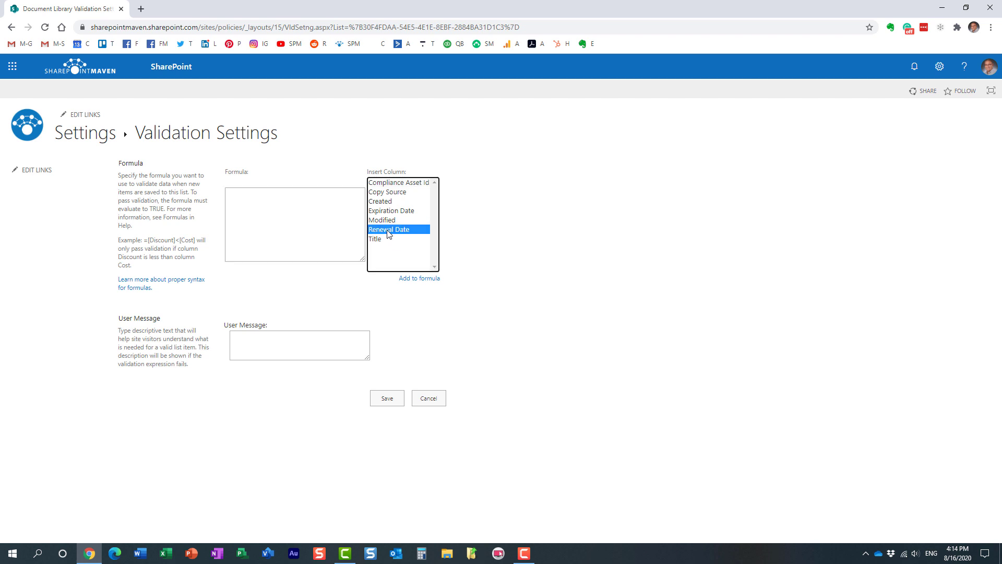
left_click(294, 195)
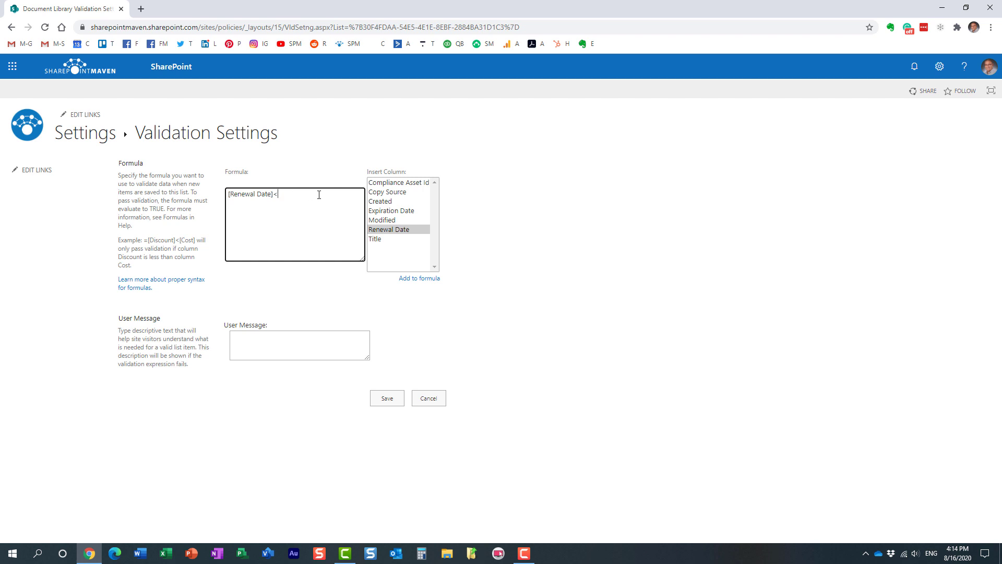
double_click(384, 211)
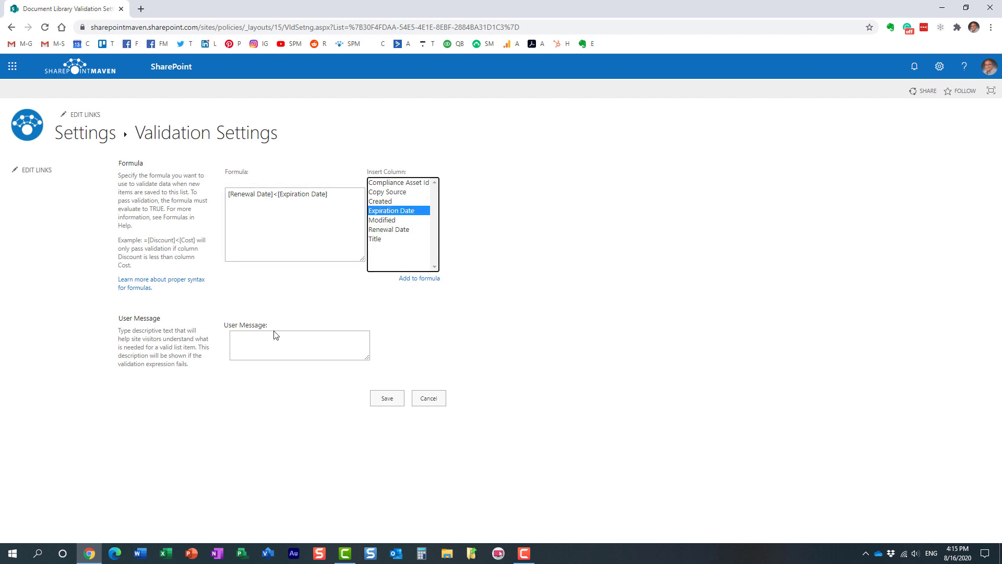
left_click(388, 399)
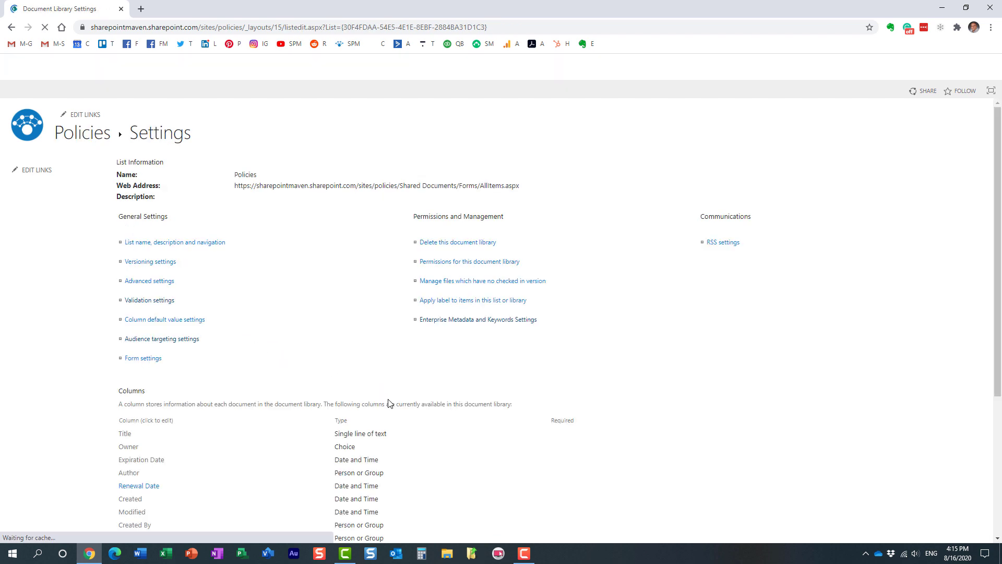
left_click(90, 139)
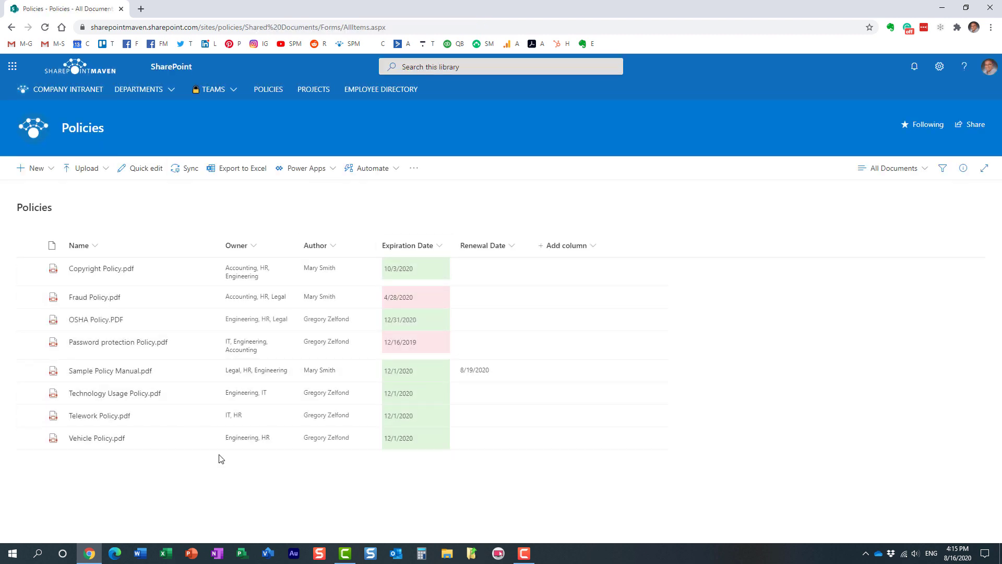
left_click(29, 395)
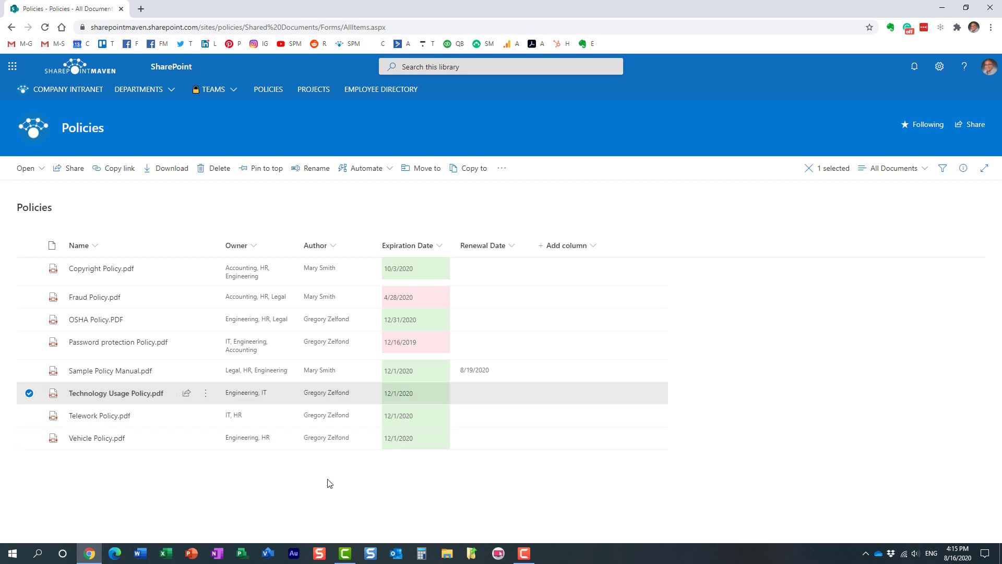
left_click(28, 394)
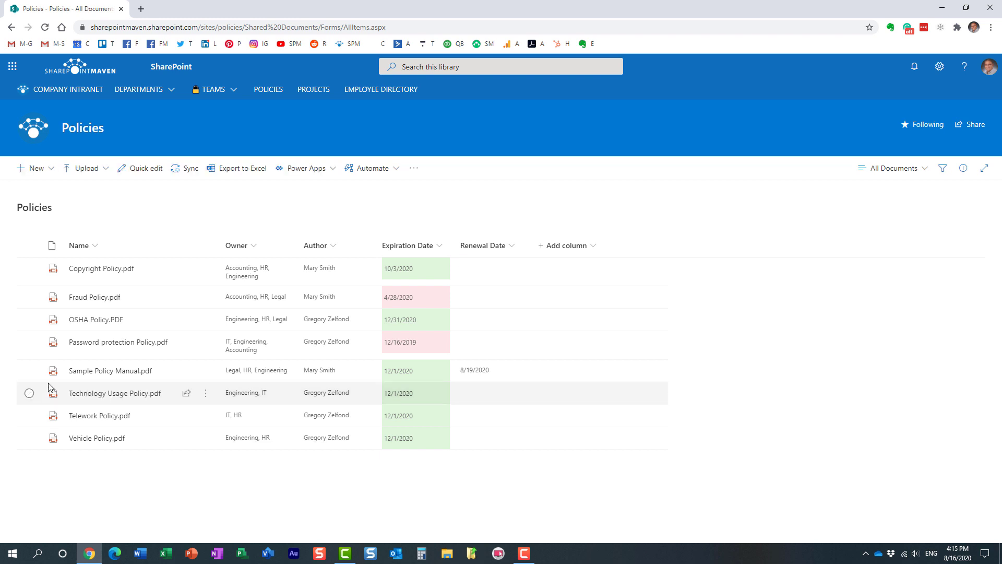
Set the Renewal Date of Copyright Policy.pdf to 10/1/2020 in its properties
left_click(29, 269)
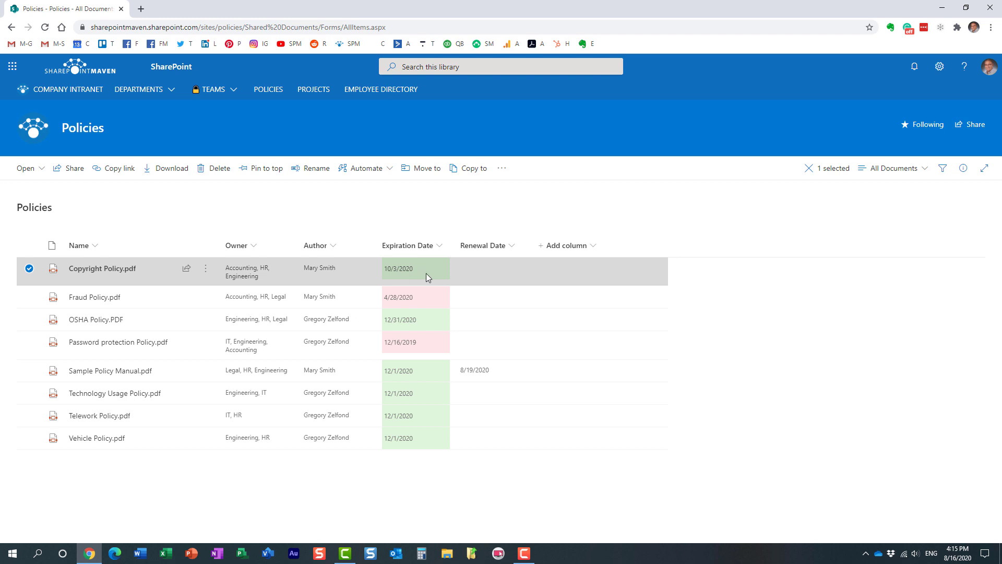
left_click(963, 169)
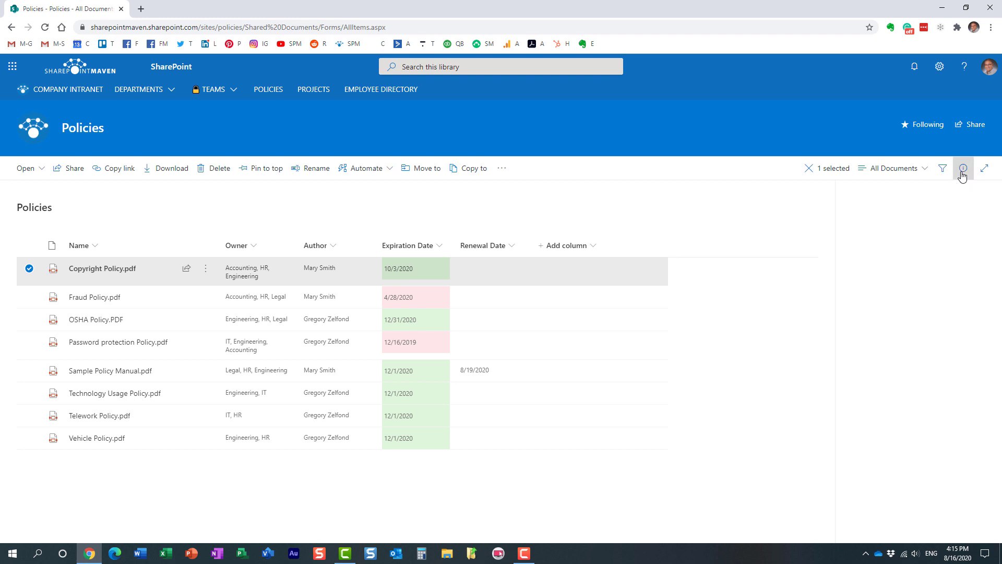
scroll(942, 381, "down", 9)
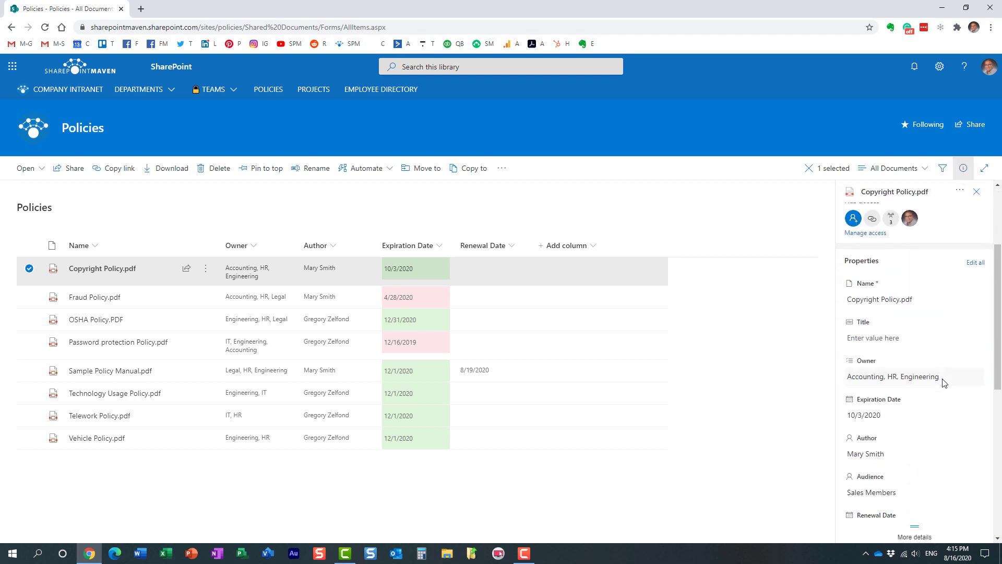
scroll(934, 377, "up", 3)
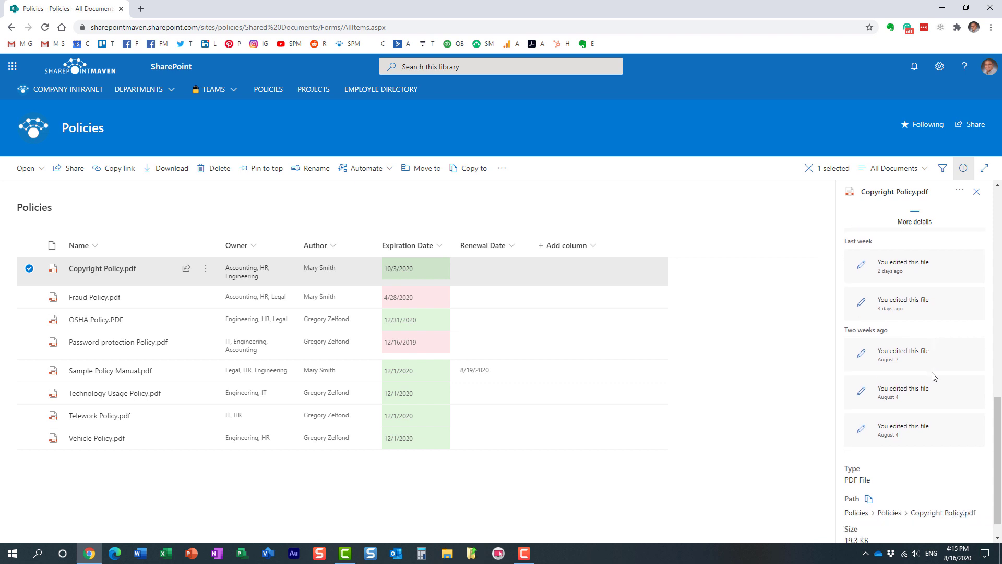
scroll(934, 375, "up", 2)
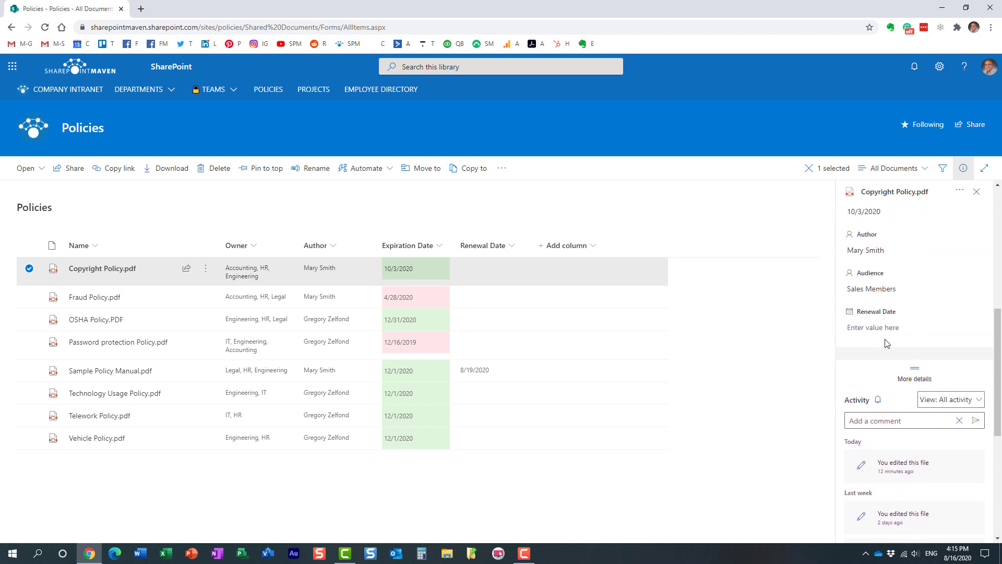
left_click(888, 328)
left_click(974, 329)
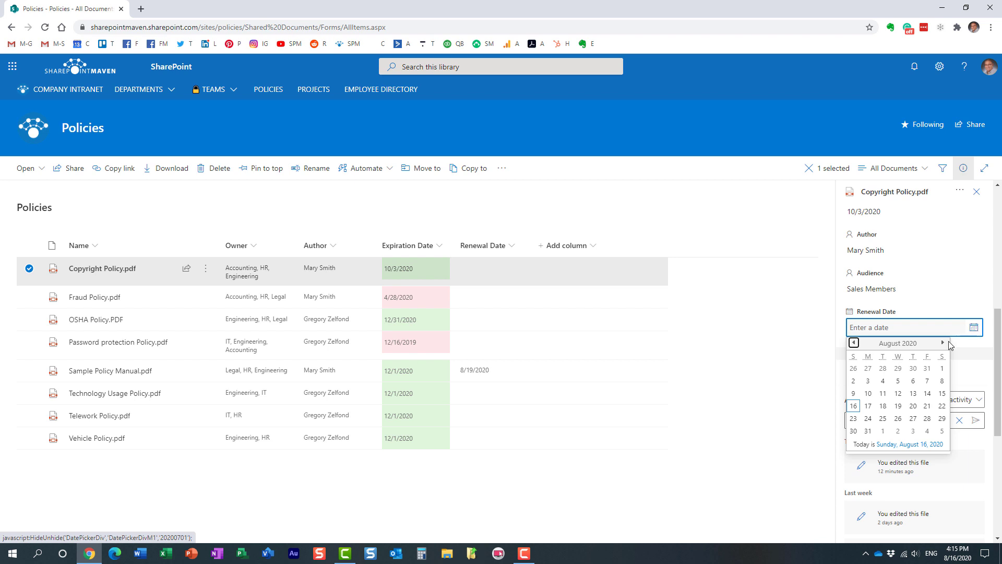
left_click(943, 344)
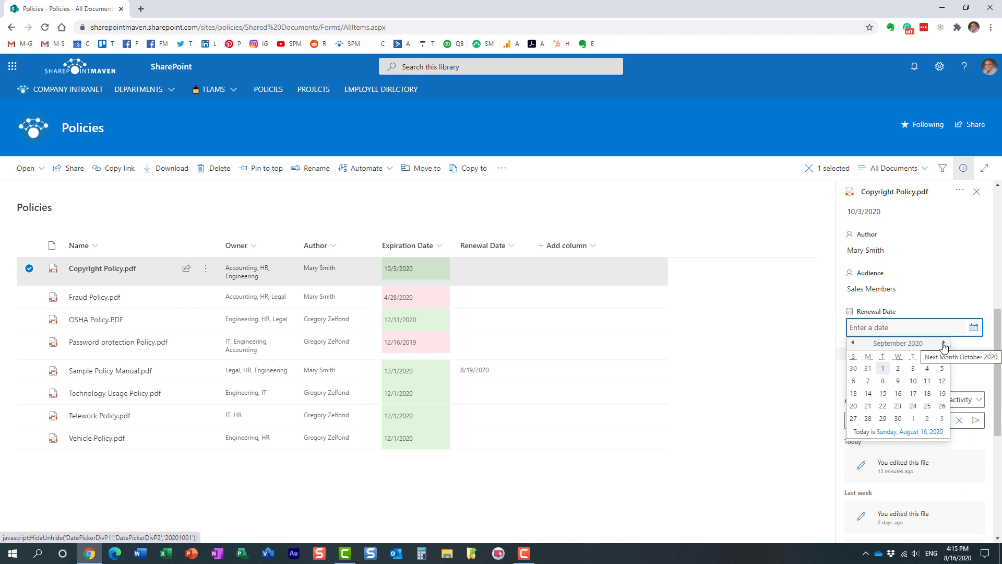
left_click(944, 344)
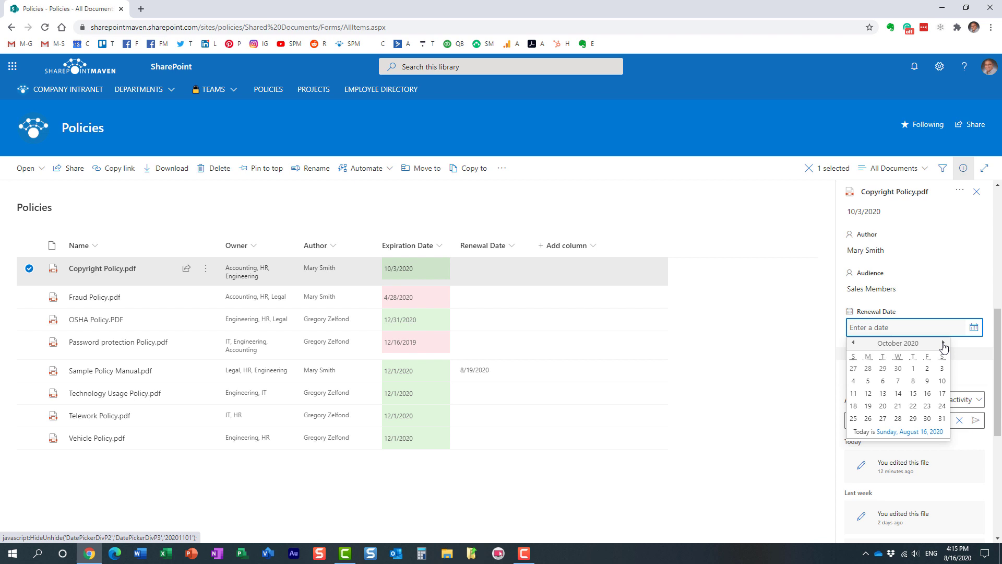
left_click(913, 370)
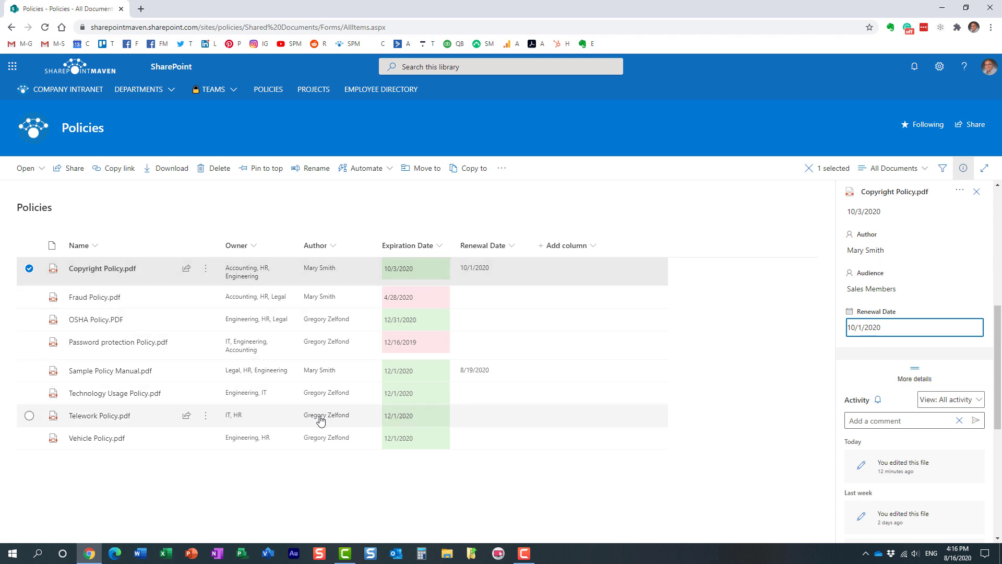
Try to set the Renewal Date of Technology Usage Policy.pdf to 12/3/2020 in its properties, then close the file's details
left_click(29, 395)
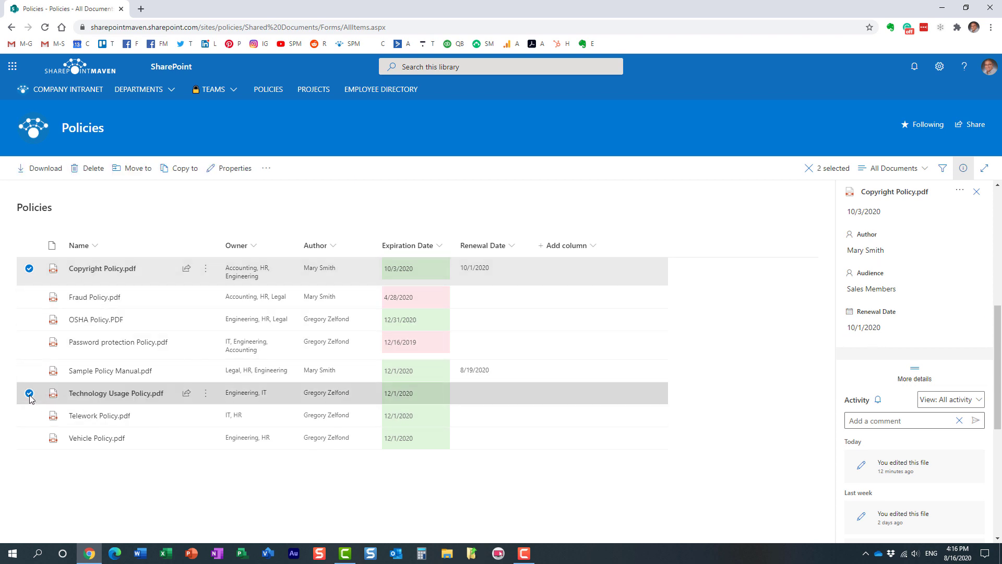
left_click(29, 268)
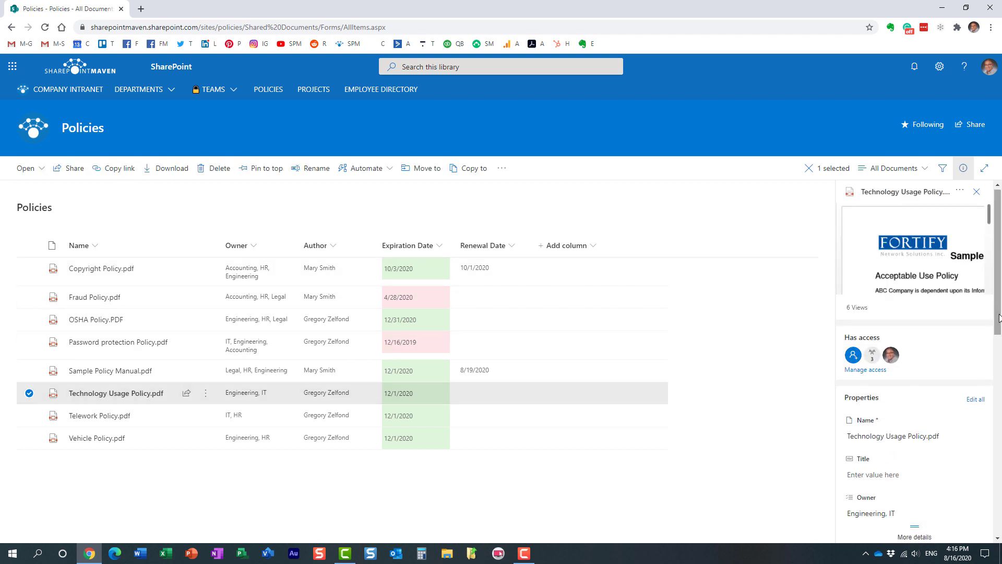
scroll(1000, 317, "down", 5)
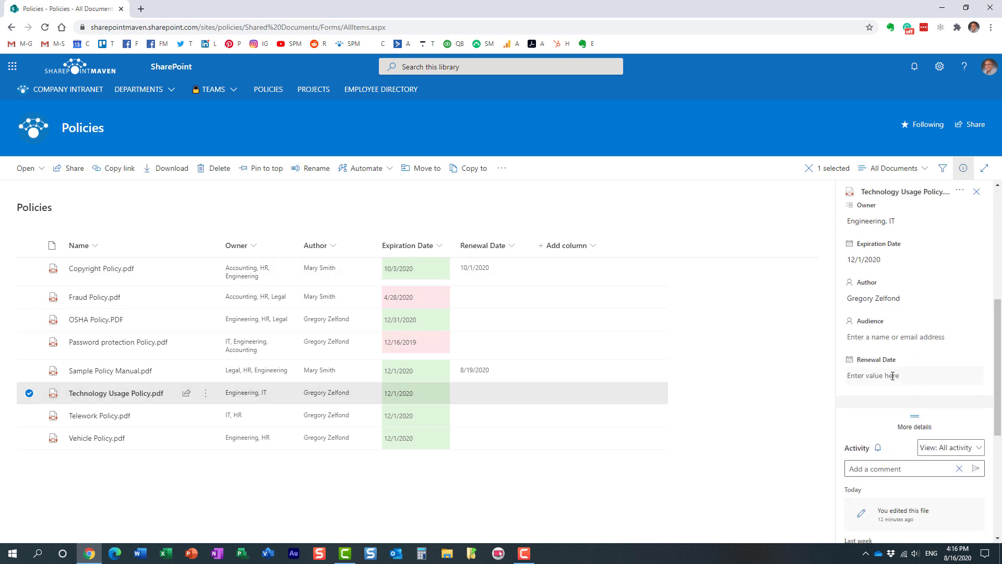
left_click(892, 375)
left_click(977, 376)
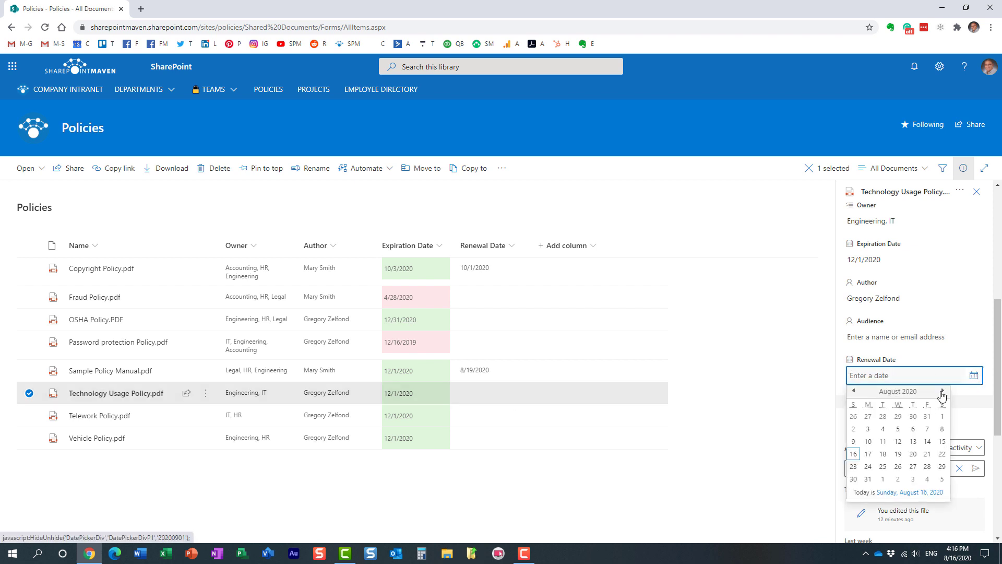
left_click(943, 392)
left_click(942, 392)
left_click(943, 392)
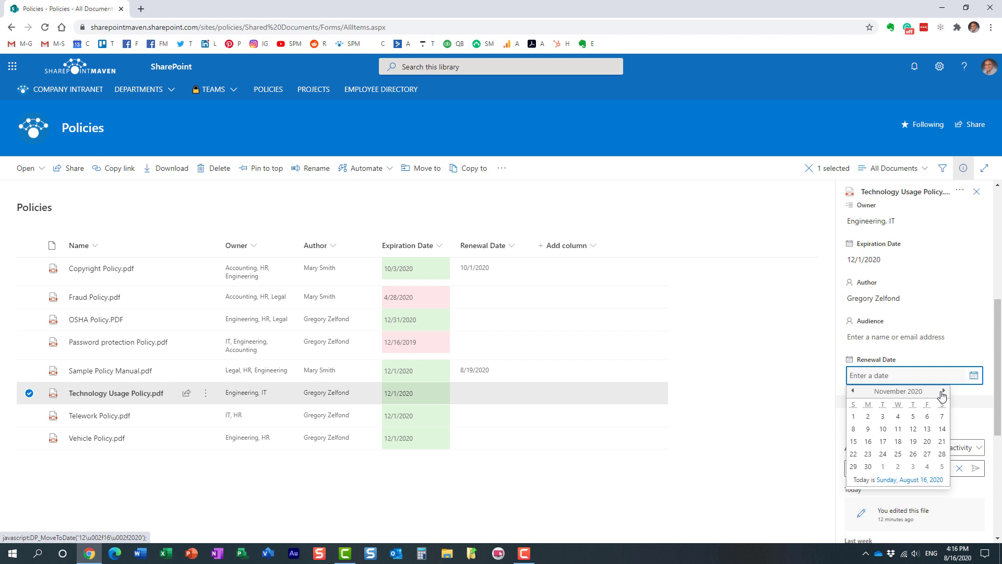
left_click(942, 392)
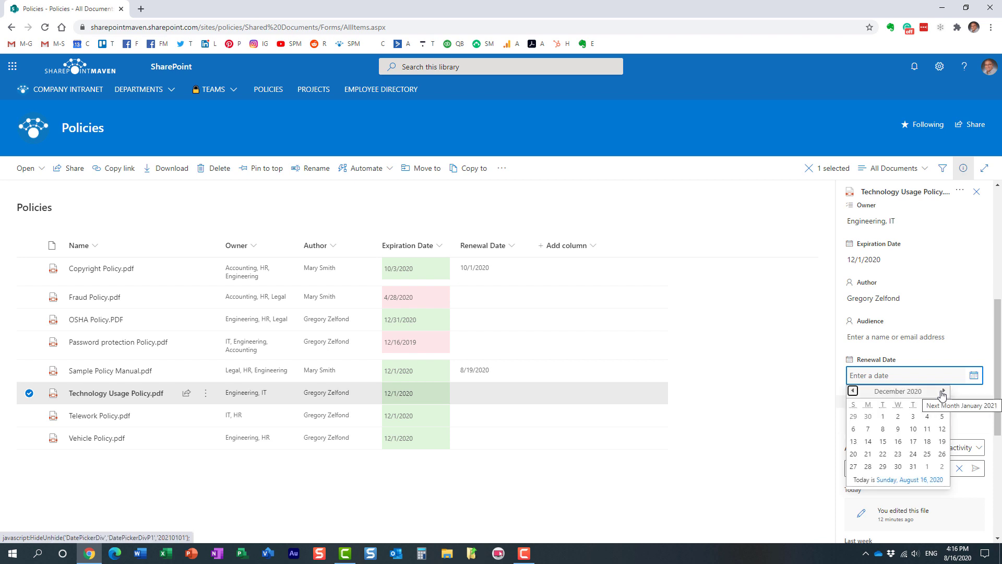
left_click(913, 420)
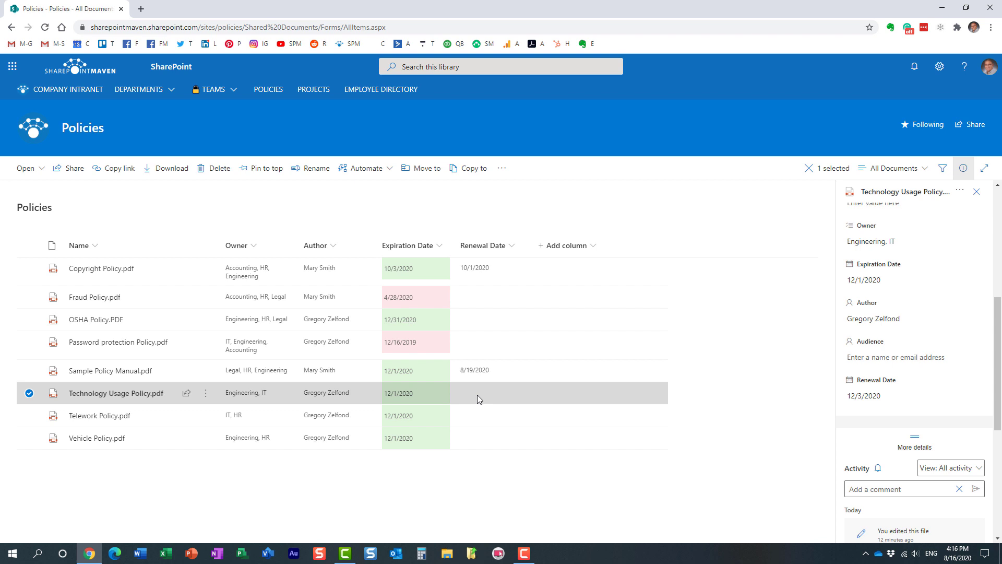
left_click(963, 169)
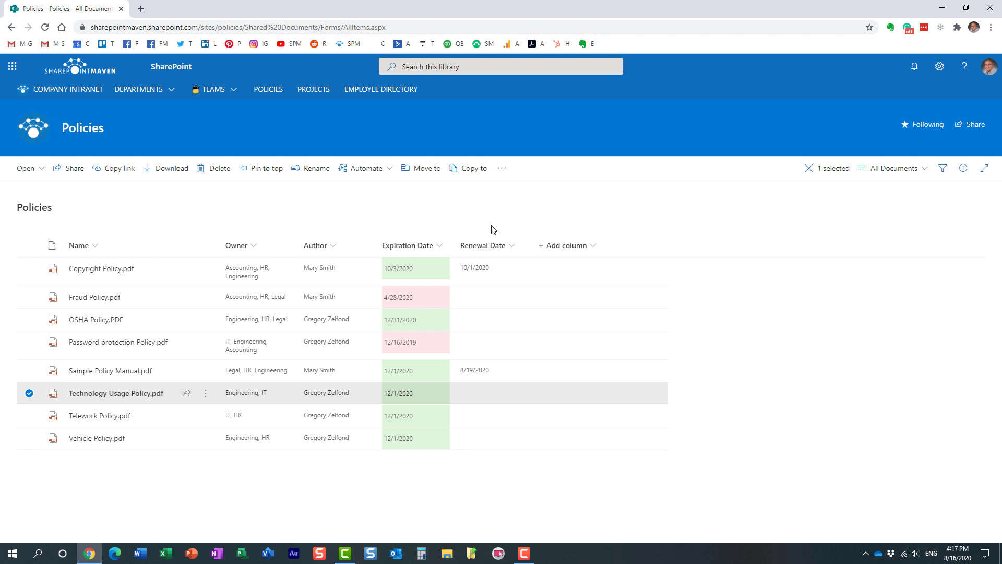
left_click(939, 68)
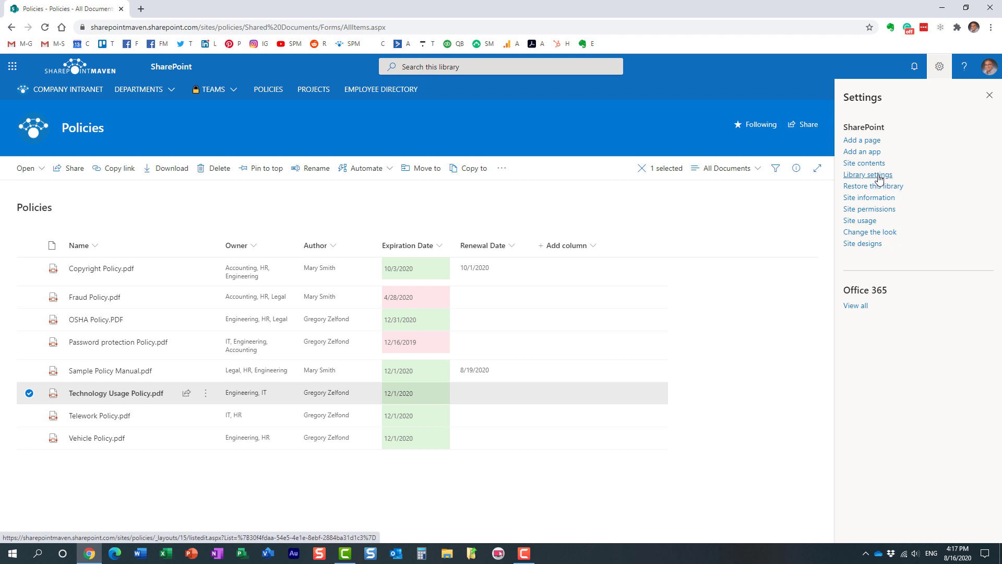
left_click(990, 96)
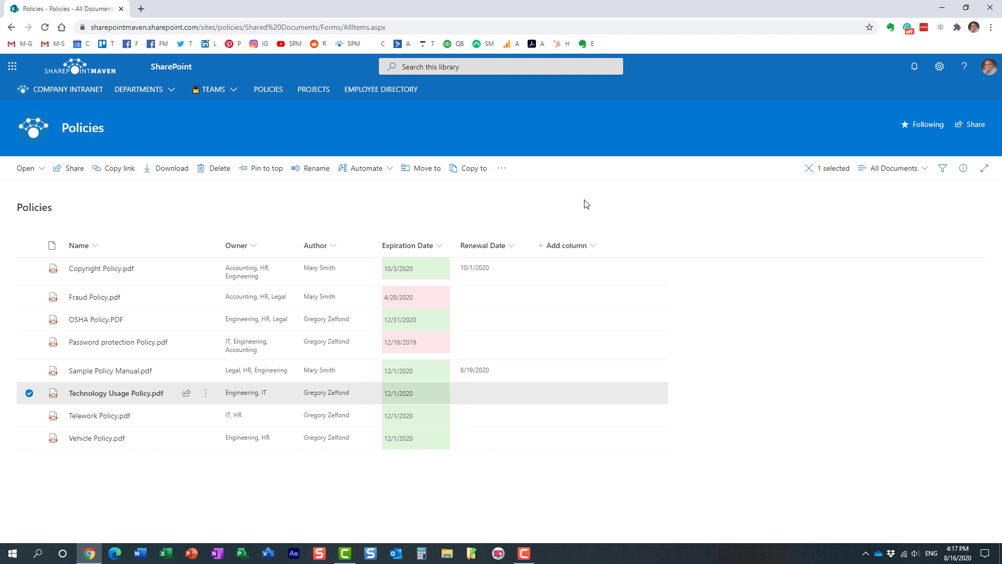
left_click(28, 396)
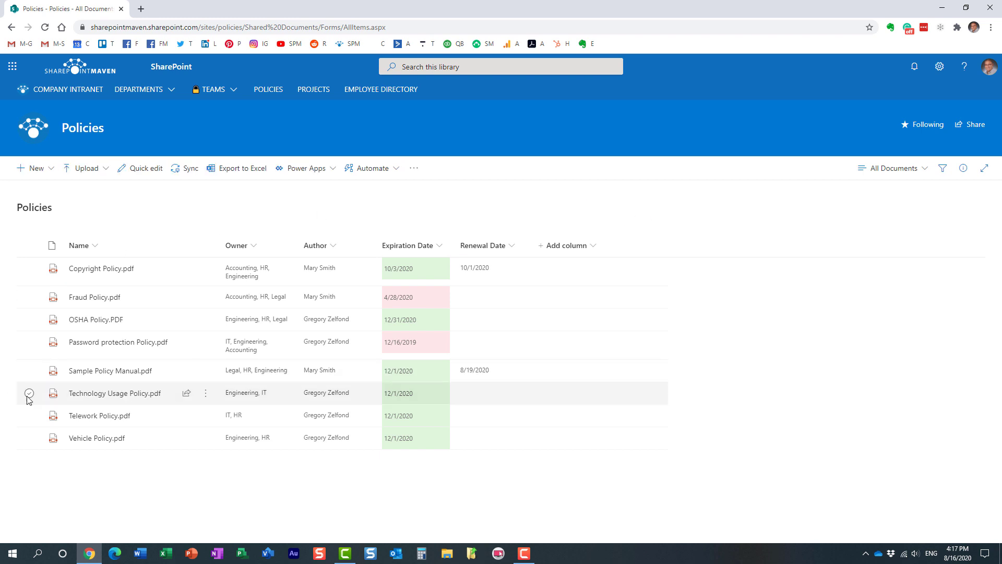